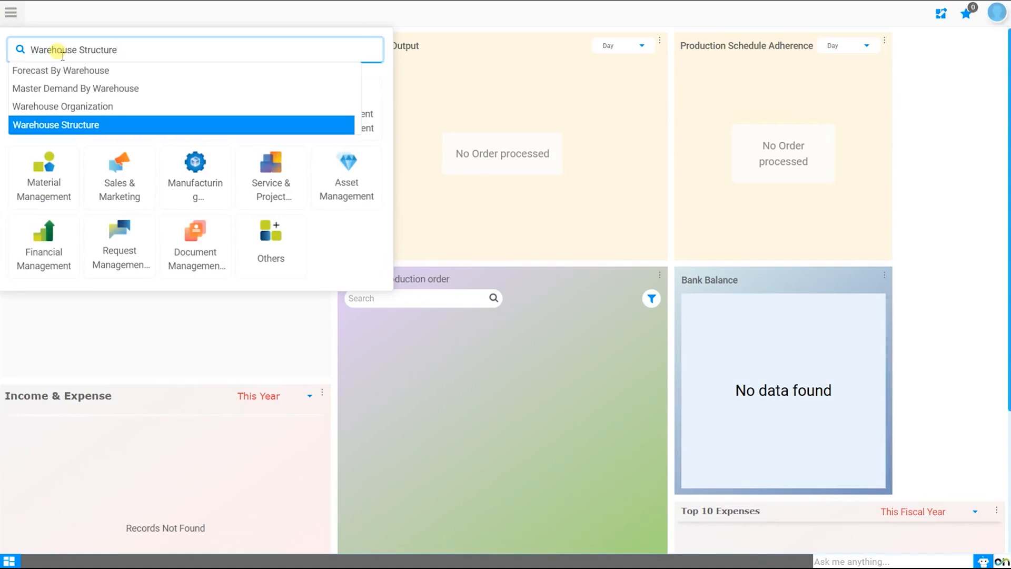
Open Warehouse Structure from the Product Management area of Master Data Management and open the Sonic Ventures Warehouse record.
key("Return")
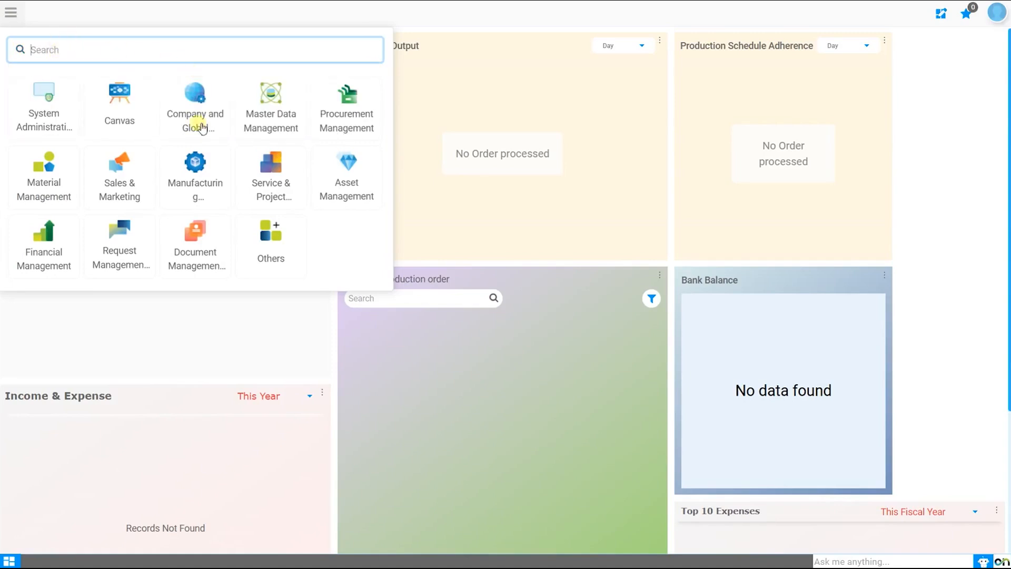
left_click(267, 100)
left_click(355, 15)
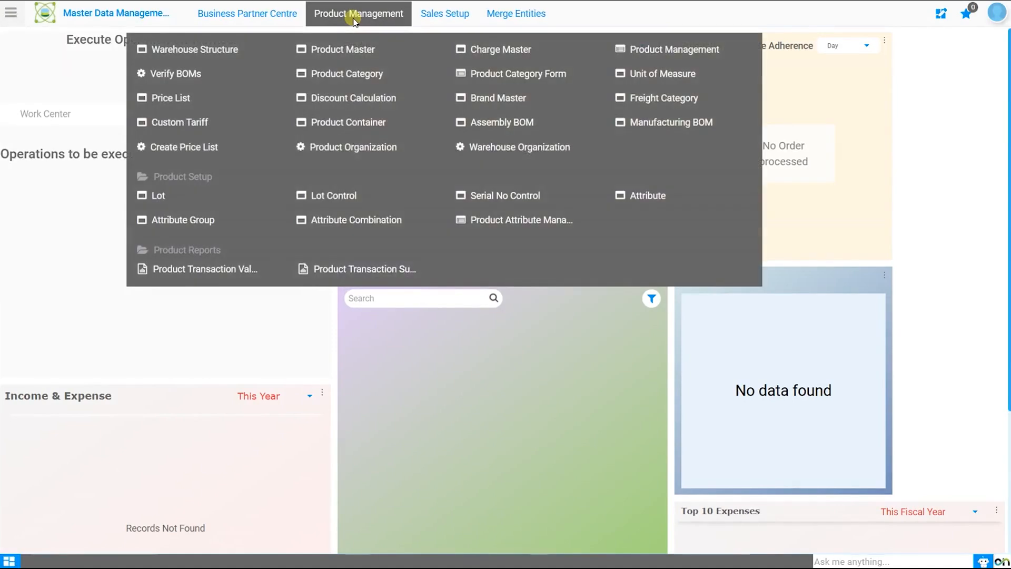
left_click(176, 50)
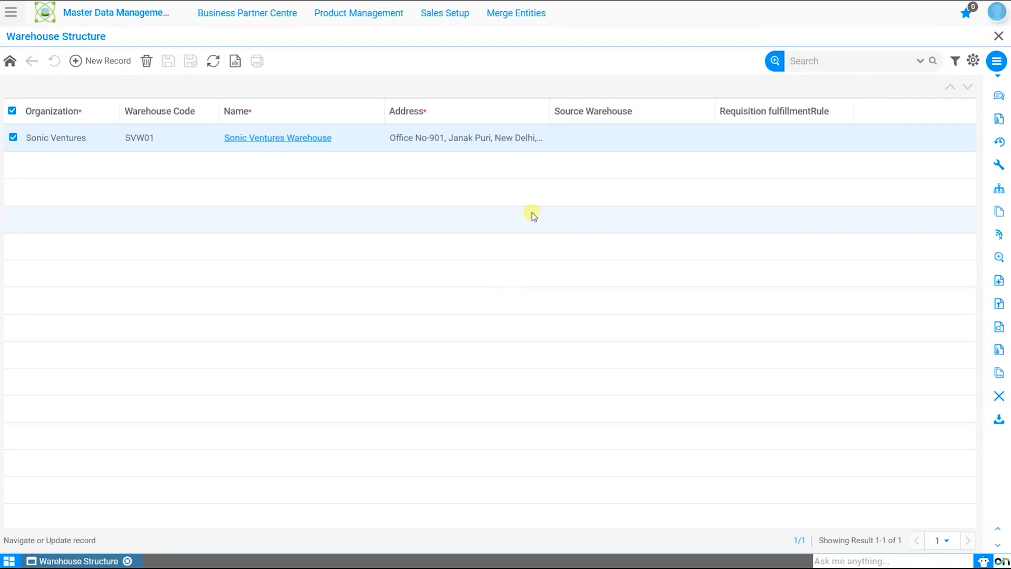
left_click(298, 139)
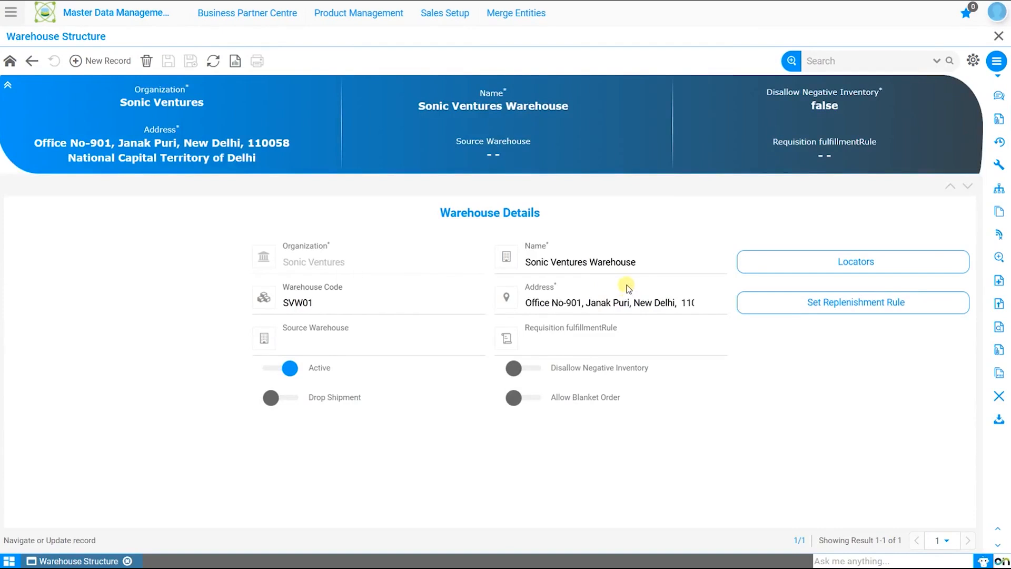
left_click(639, 273)
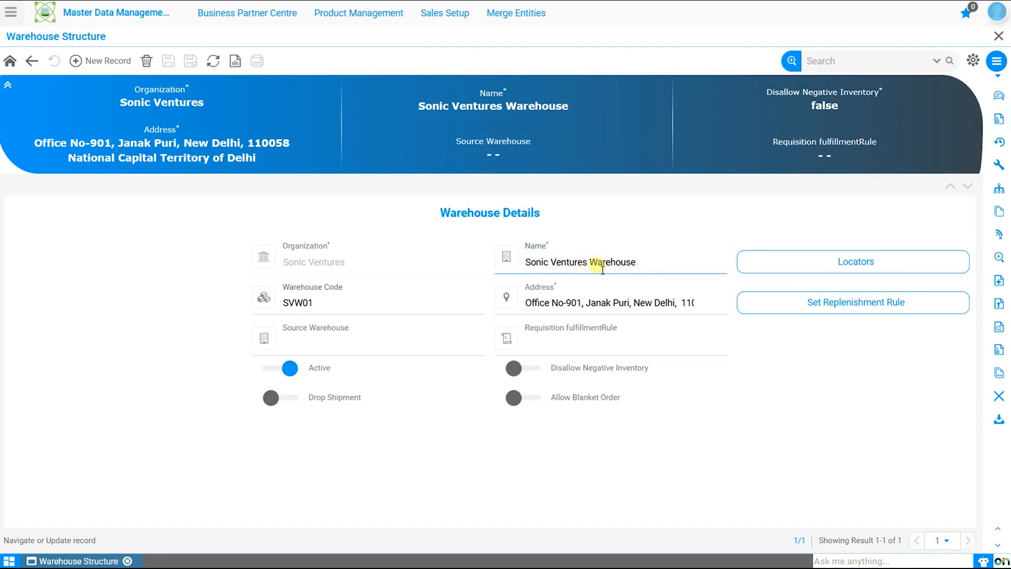
Switch the login organization in the user profile and open the Sonic Ventures Warehouse record in Warehouse Structure.
left_click(995, 15)
left_click(834, 265)
left_click(852, 329)
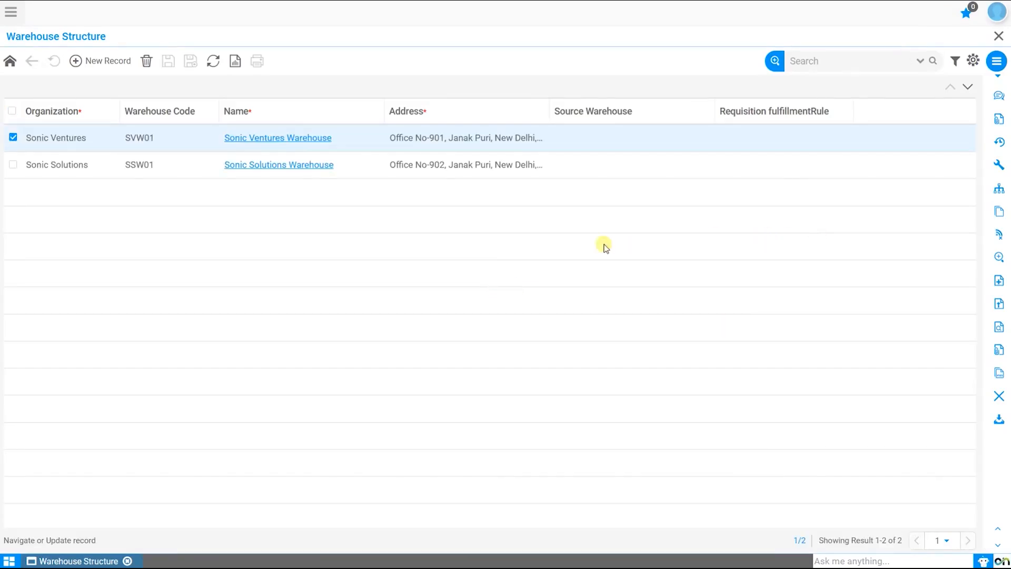
left_click(303, 141)
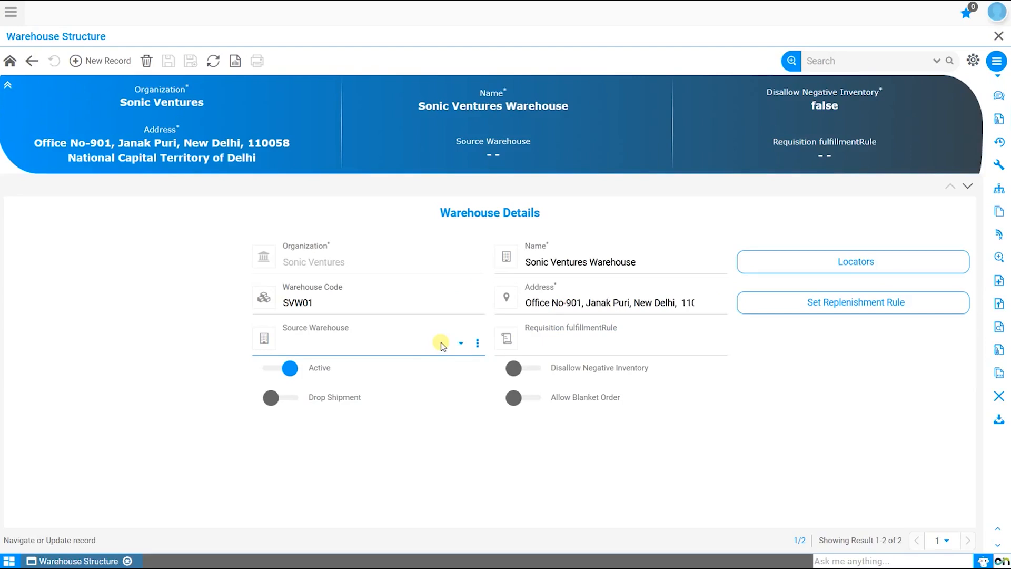
Check the source warehouse options without choosing one and set the warehouse's requisition fulfillment rule to Partial.
left_click(354, 347)
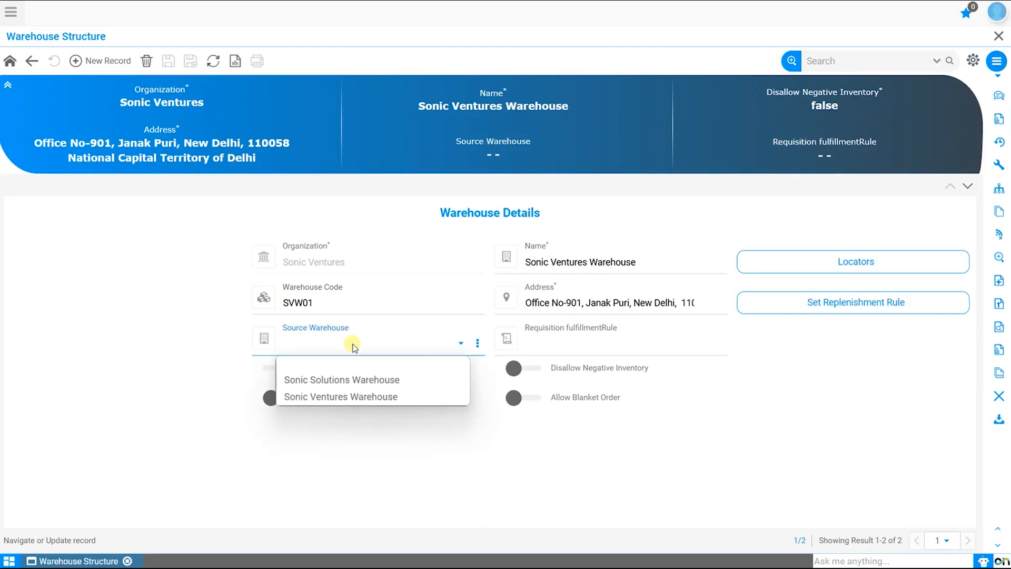
left_click(353, 347)
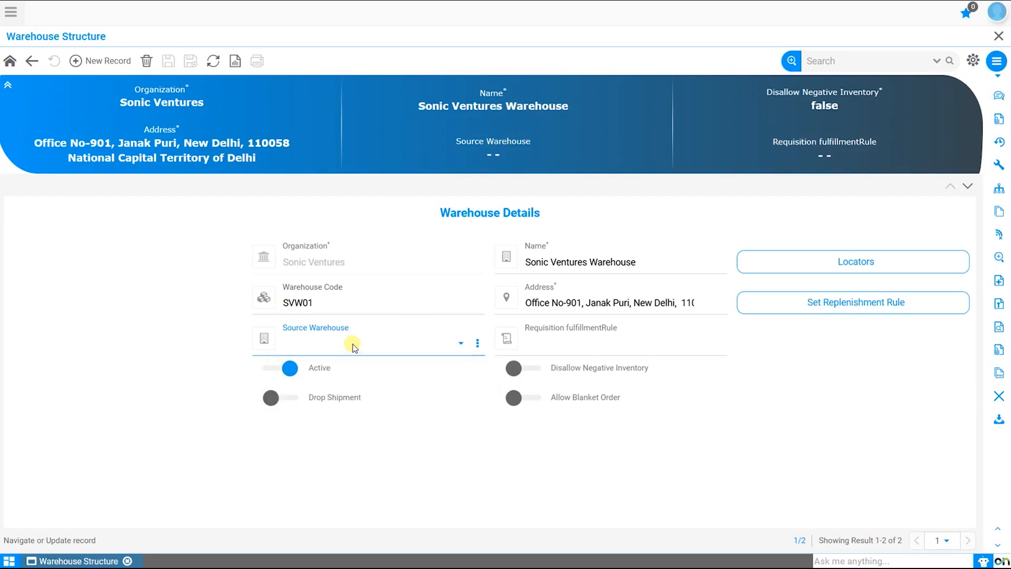
left_click(634, 344)
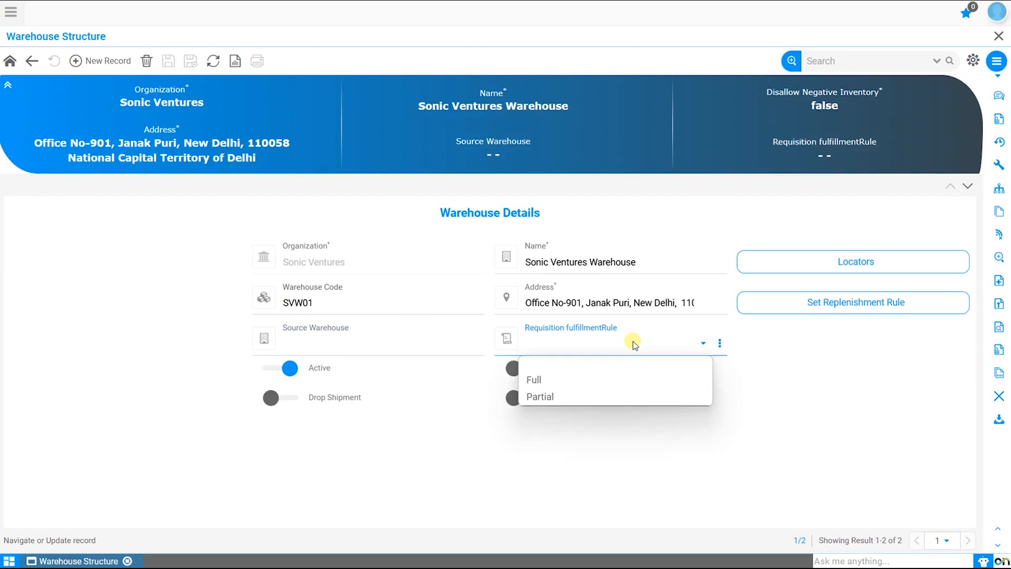
left_click(570, 396)
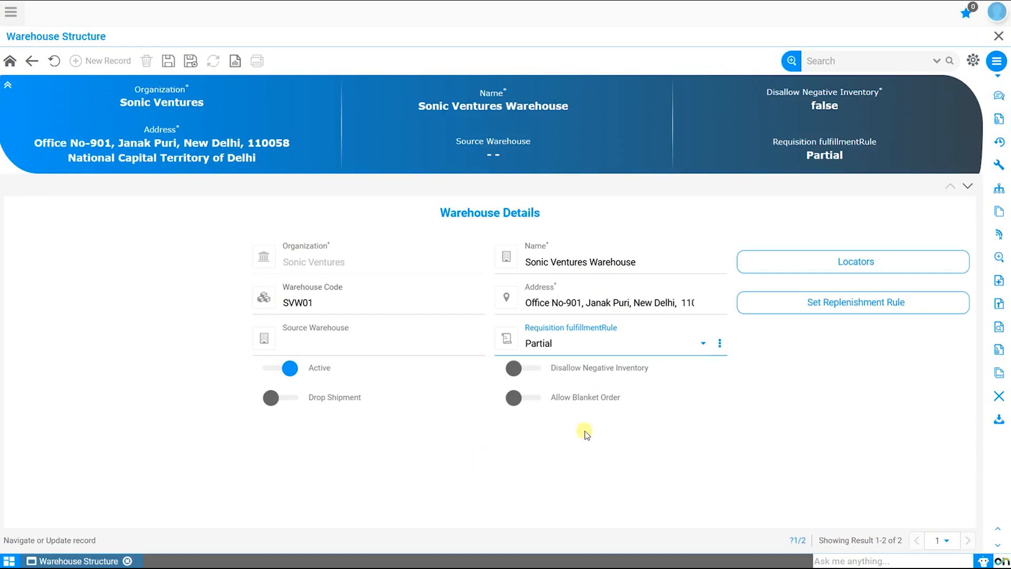
Enable Disallow Negative Inventory, Allow Blanket Order and Drop Shipment for the warehouse and save the record.
left_click(534, 371)
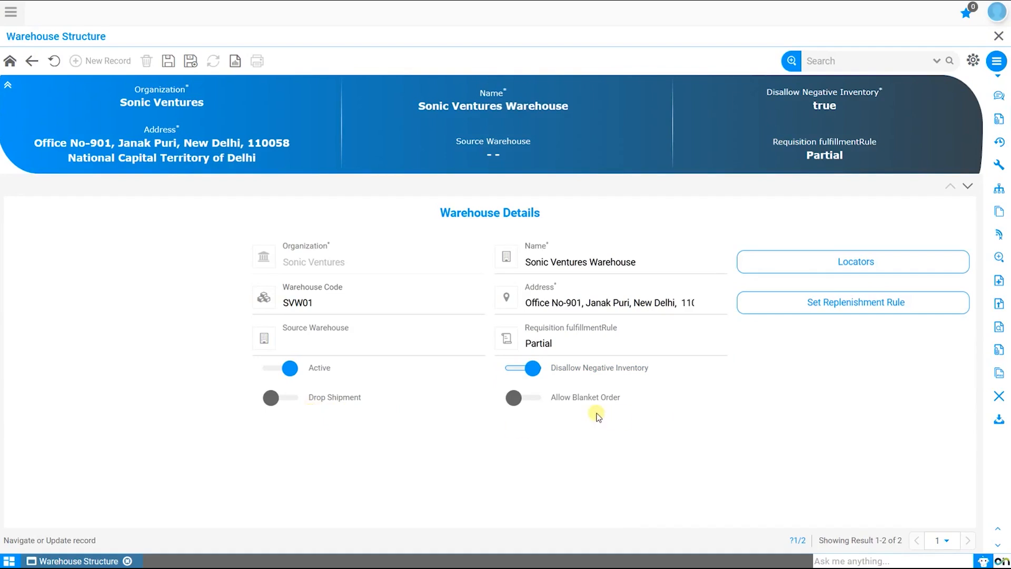
left_click(533, 398)
left_click(289, 397)
left_click(169, 61)
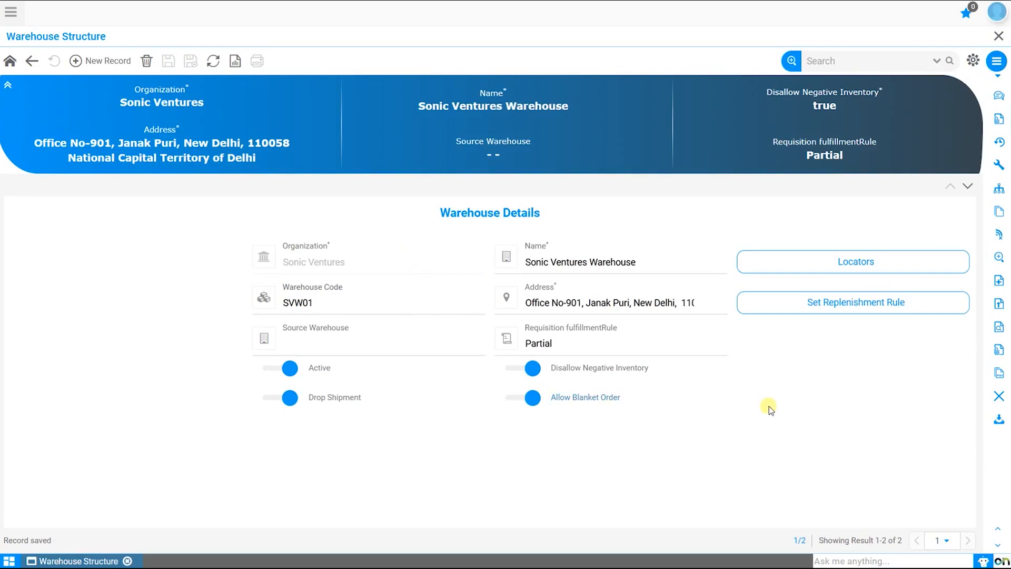
Change the warehouse's Standard locator to code SVW-1 with aisle 1, bay 1 and row 1, and save it.
left_click(853, 269)
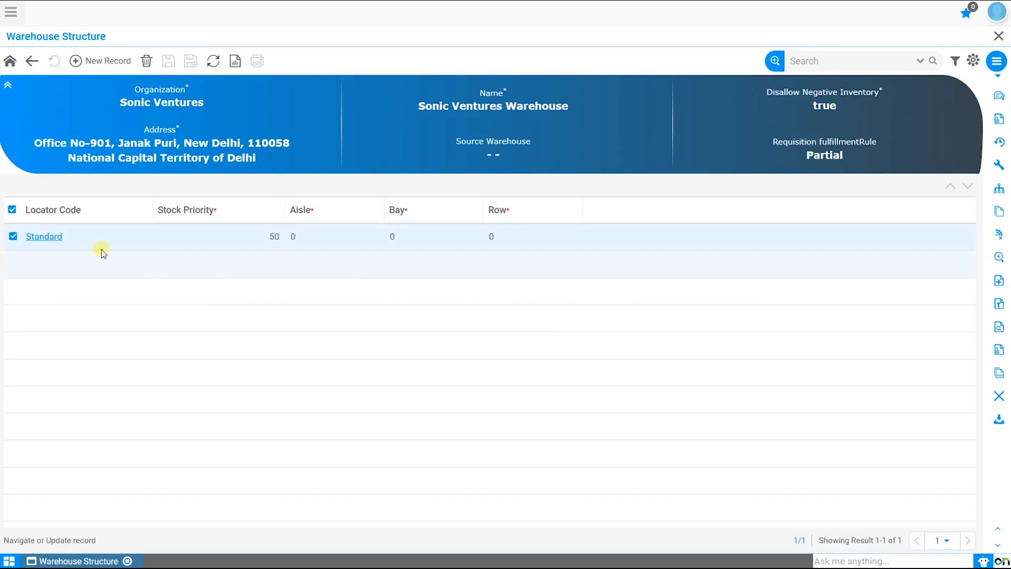
left_click(53, 235)
left_click_drag(362, 307, 234, 287)
type("SVW-1")
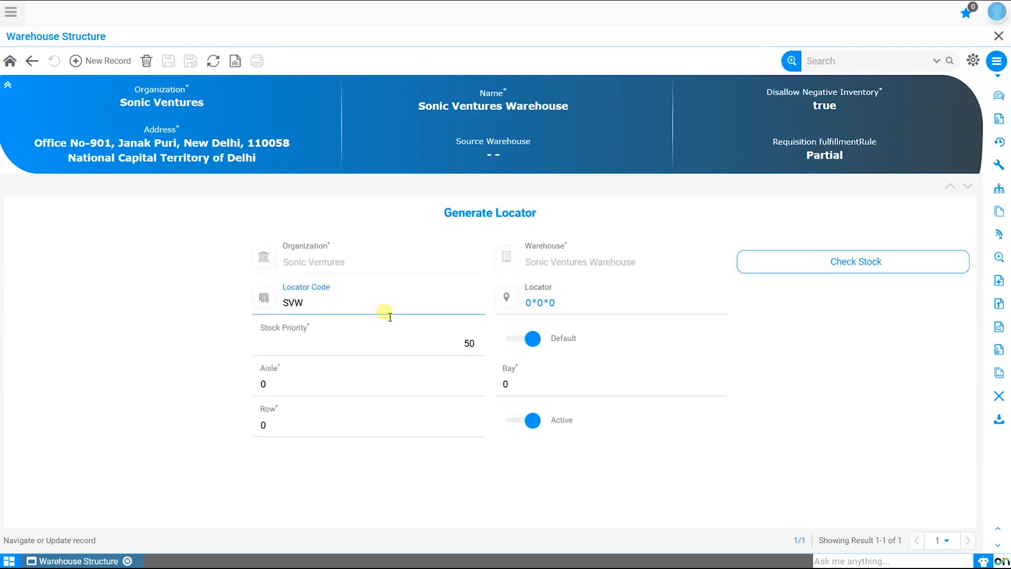
key("Tab")
key("Tab")
type("1")
key("Tab")
type("1")
key("Tab")
type("1")
key("ctrl+s")
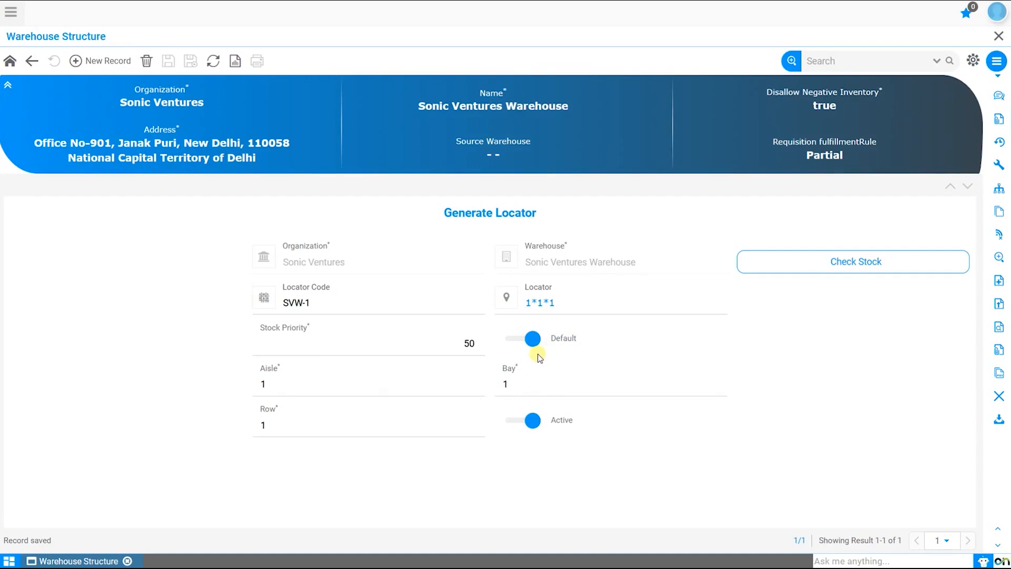
Create and save a second locator with code SVW-2, aisle 2, bay 2 and row 2.
left_click(117, 61)
type("SVW-2")
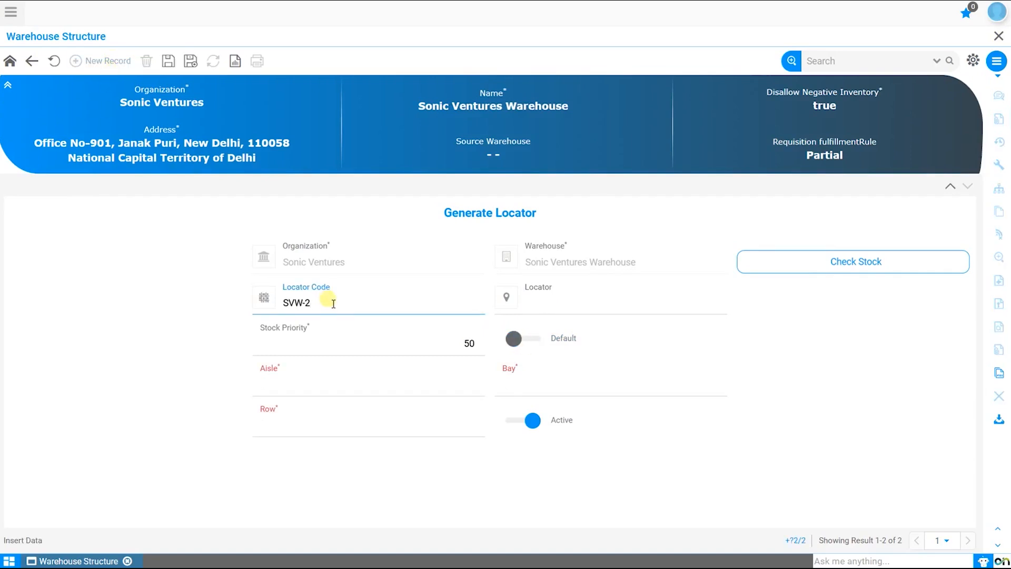
left_click(287, 383)
type("2")
key("Tab")
type("2")
key("Tab")
type("2")
left_click(169, 61)
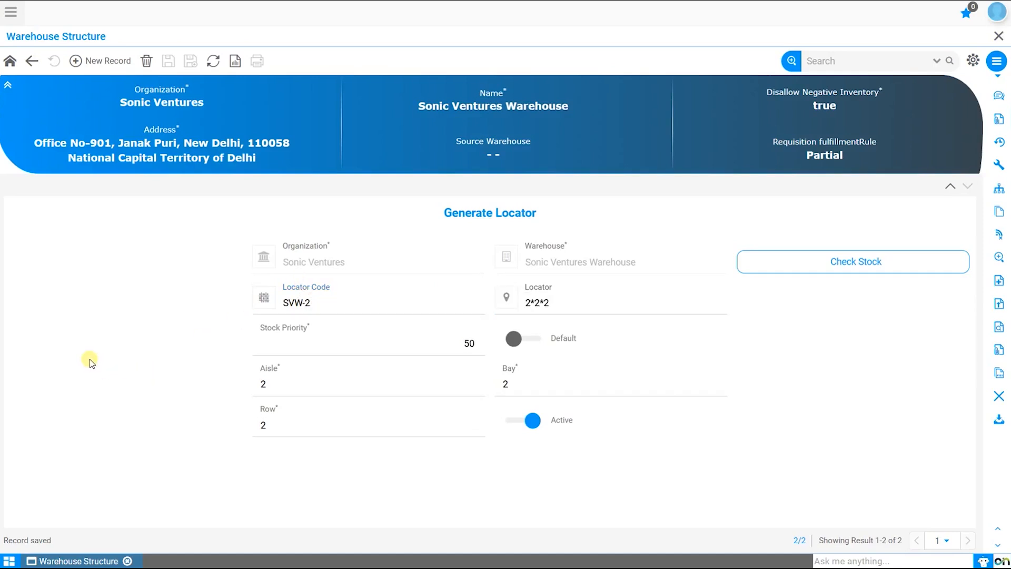
Check the stock held in locator SVW-2 and return to the warehouse details.
left_click(843, 266)
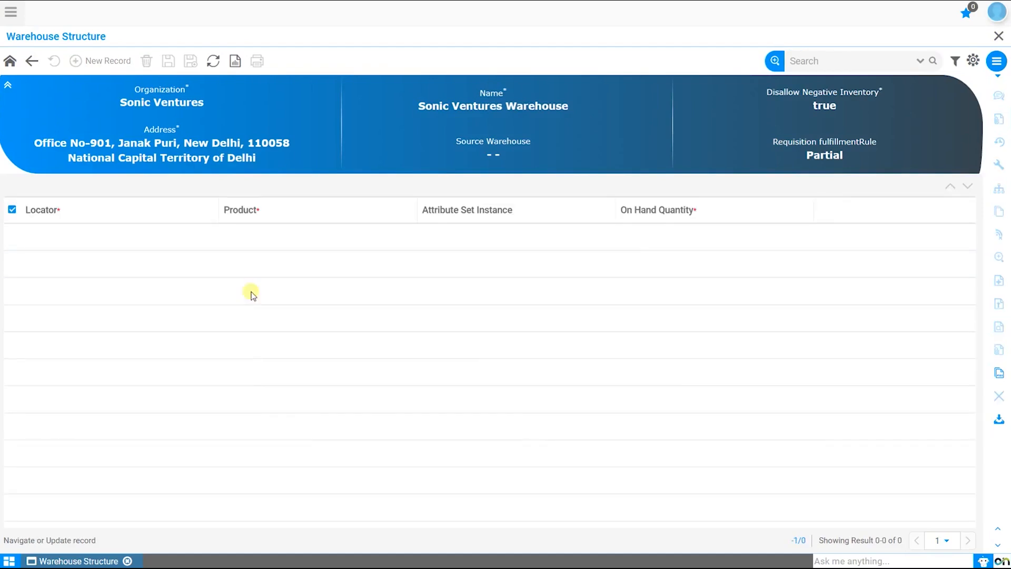
left_click(31, 61)
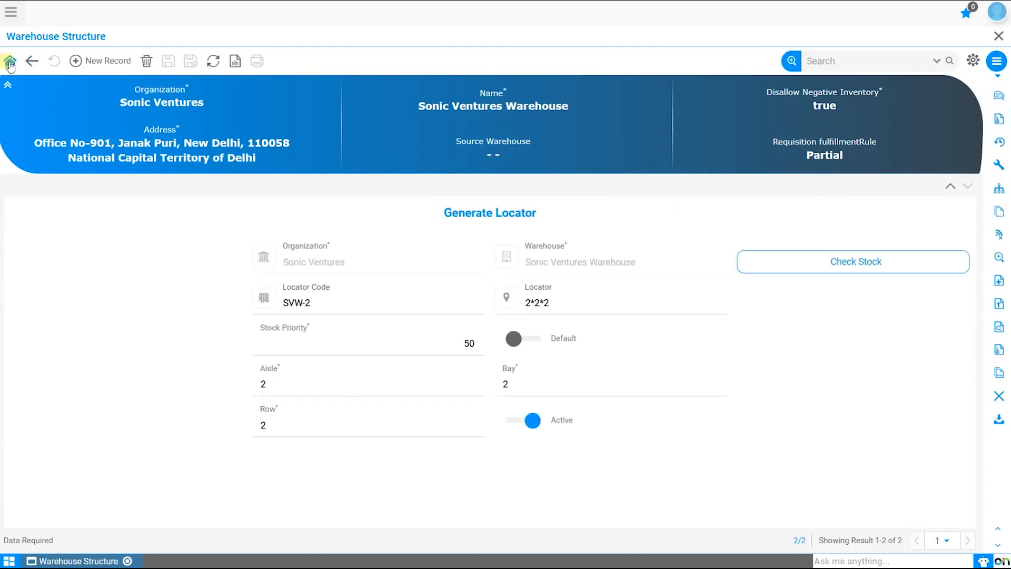
left_click(9, 61)
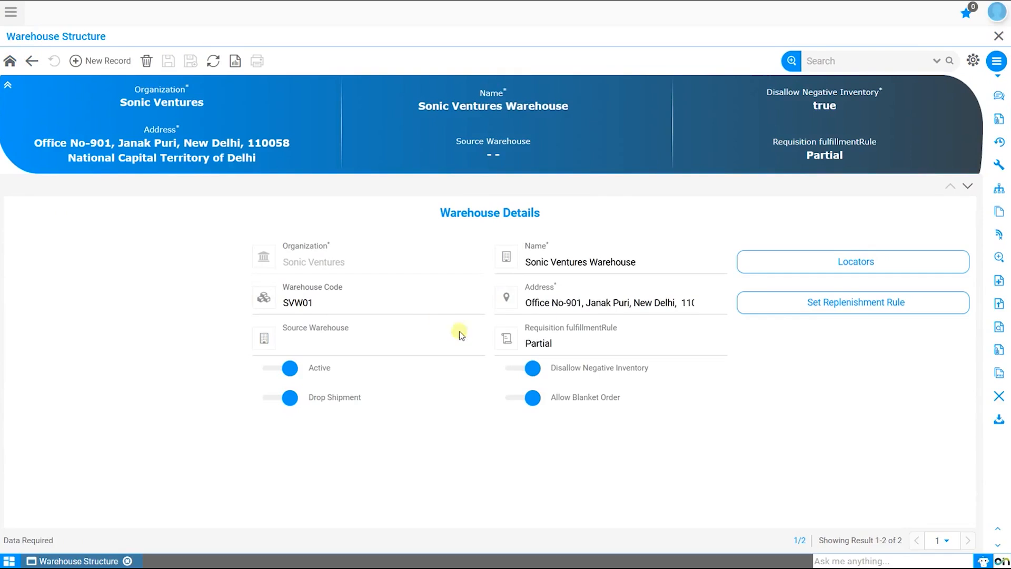
Examine the source warehouse, product, replenishment type, level and order quantity fields of a new replenishment rule, leaving without saving it.
left_click(831, 311)
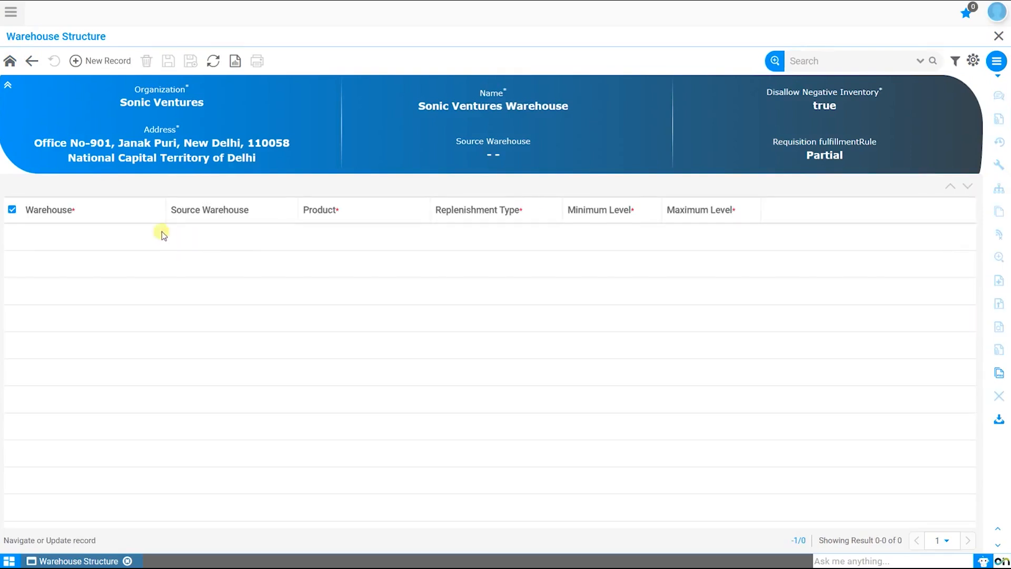
left_click(116, 61)
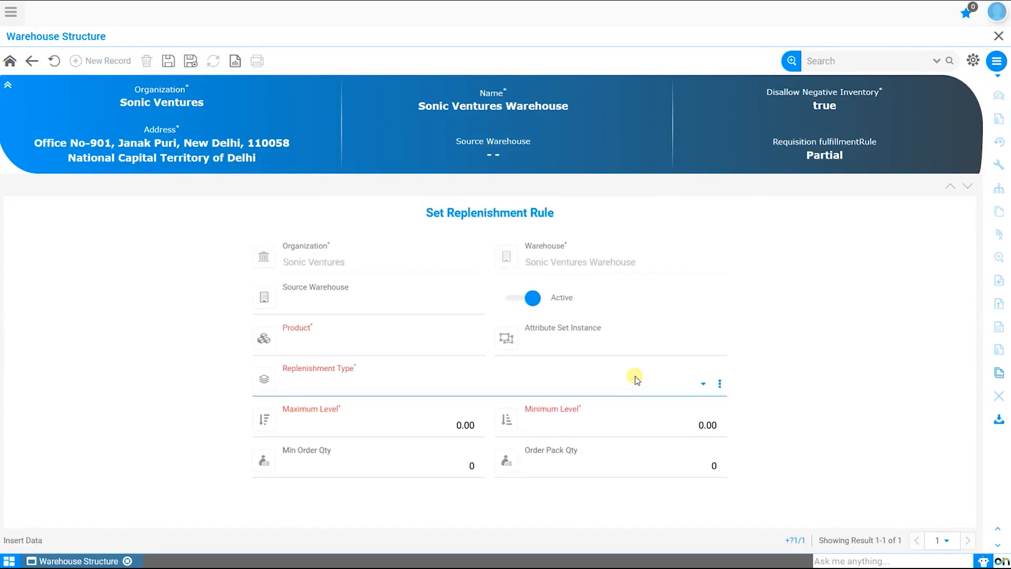
left_click(441, 306)
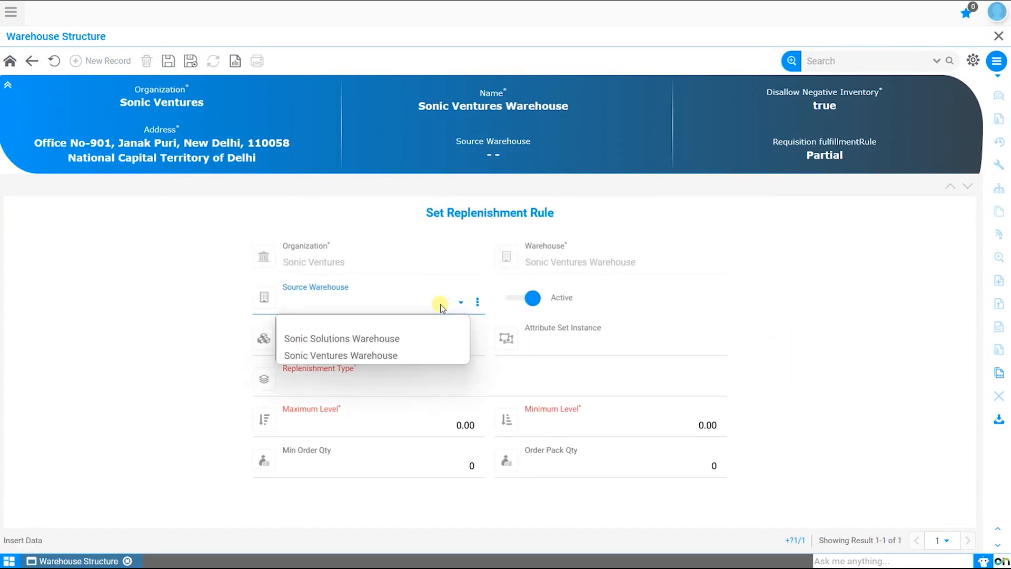
left_click(441, 305)
left_click(394, 343)
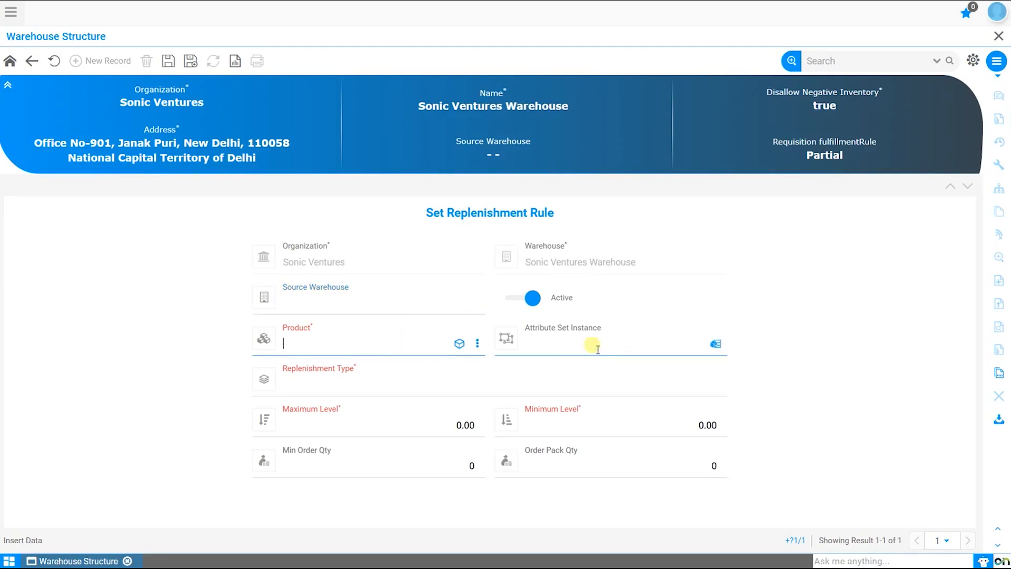
left_click(381, 385)
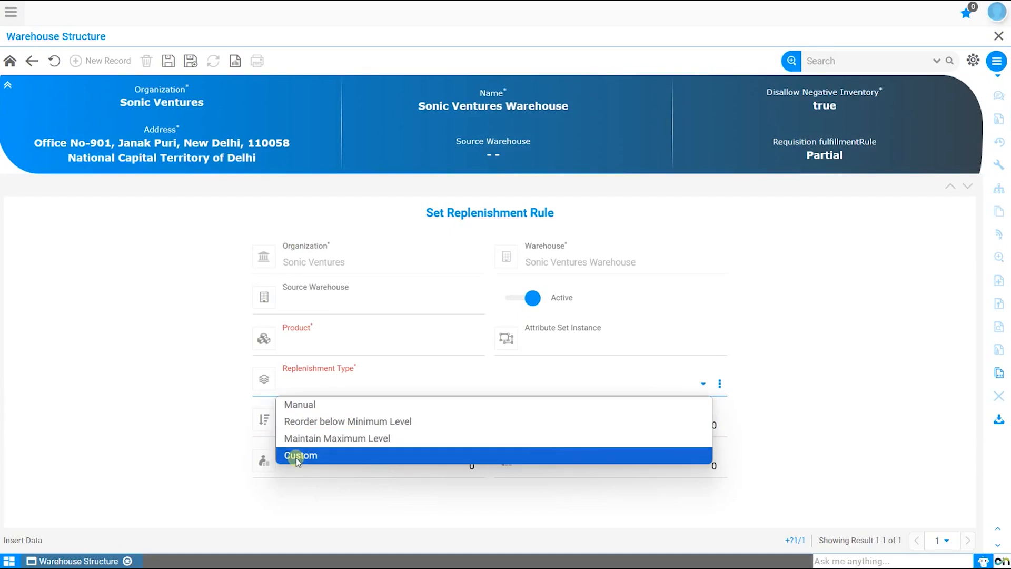
left_click(192, 454)
left_click(455, 429)
left_click(650, 433)
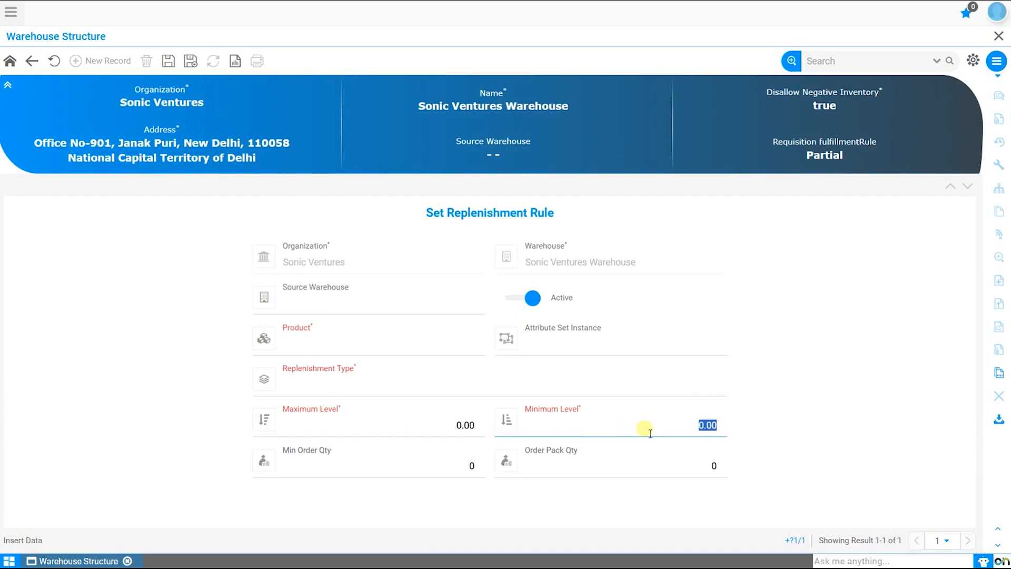
left_click(459, 469)
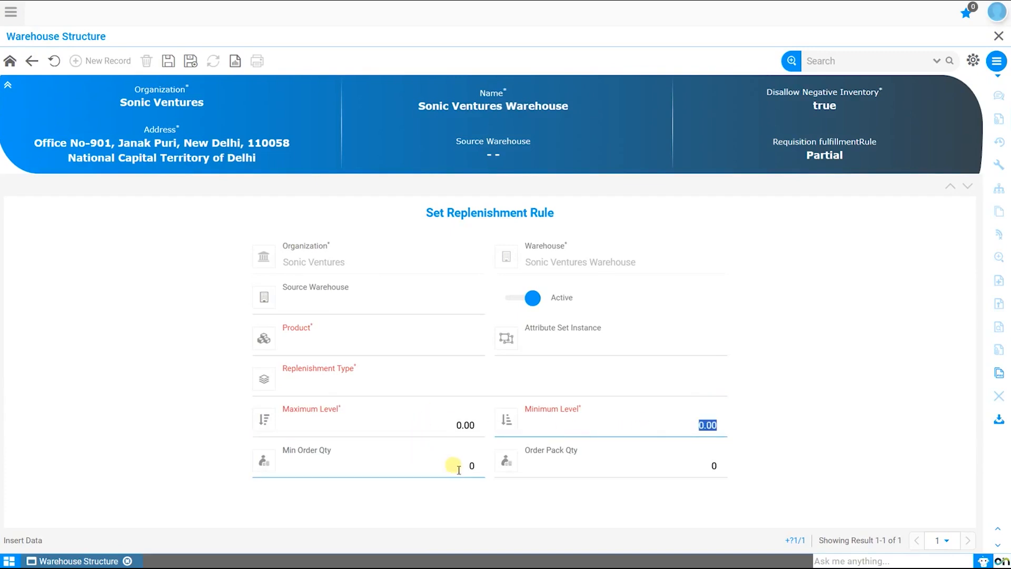
left_click(706, 465)
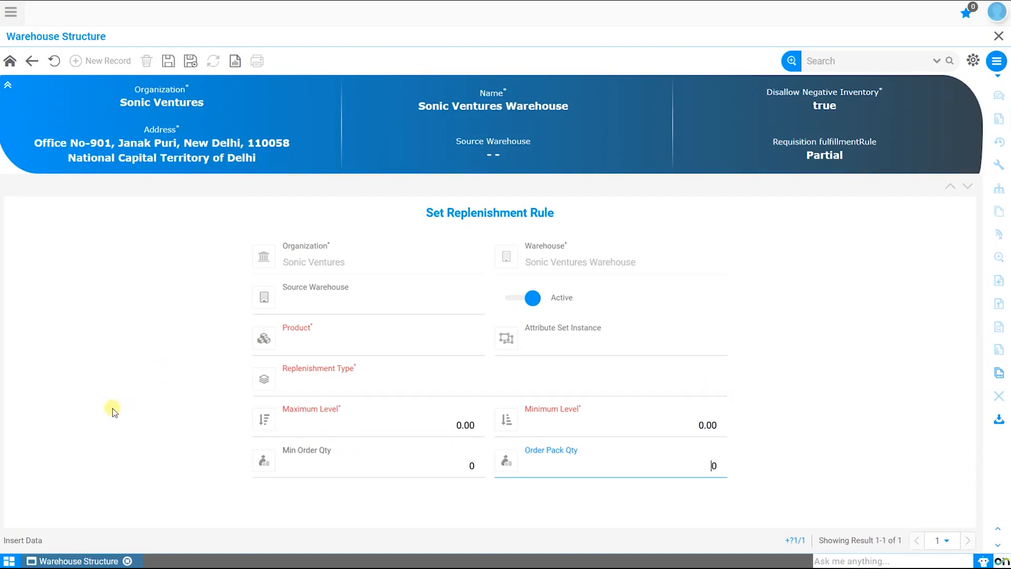
left_click(10, 61)
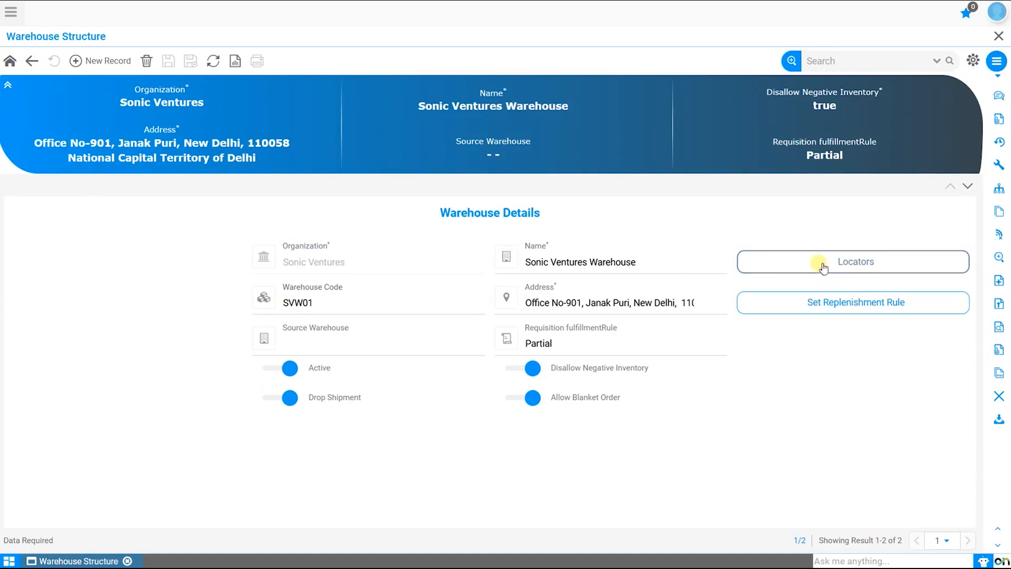
Turn on Show Accounting Tabs in the window preferences and save the changes.
left_click(970, 61)
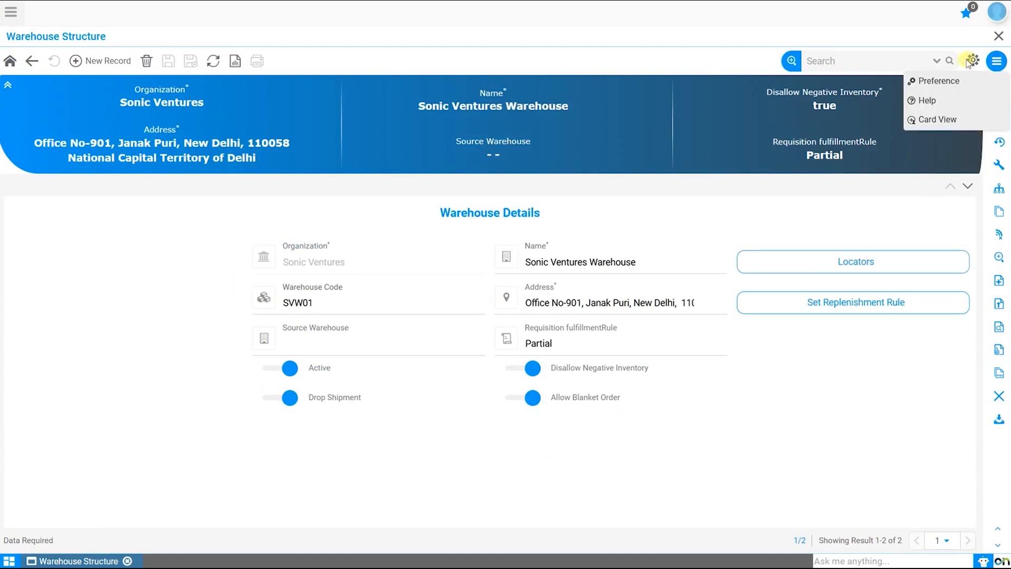
left_click(932, 81)
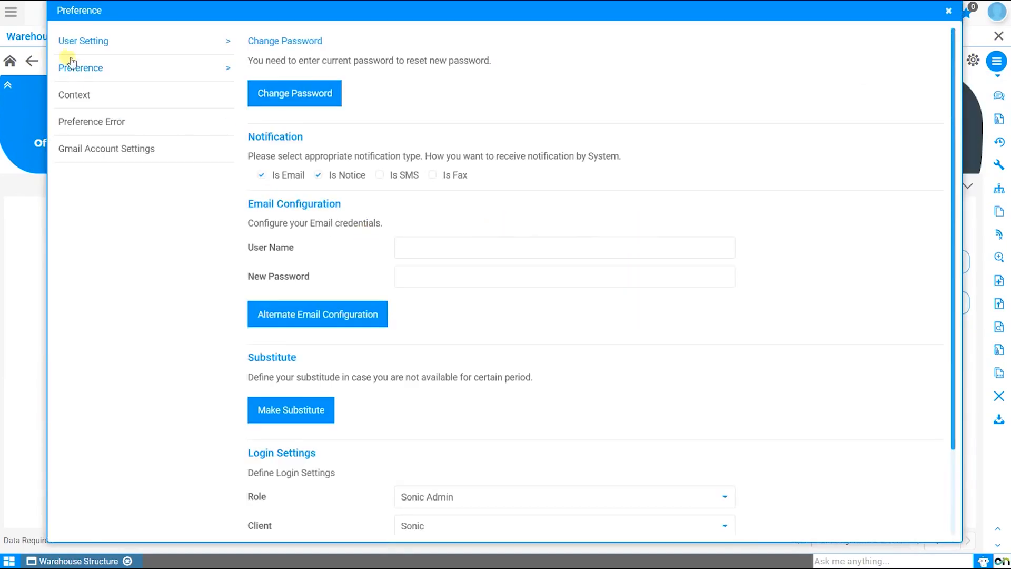
left_click(71, 63)
left_click(255, 83)
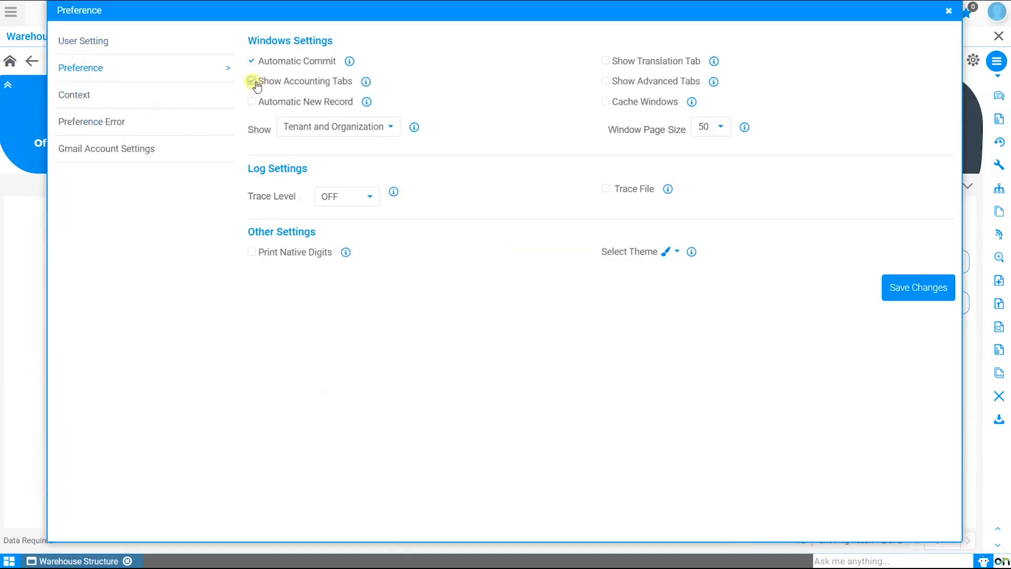
left_click(910, 294)
Close the Warehouse Structure window and run the Cache Reset process.
left_click(127, 560)
left_click(10, 13)
type("cac")
left_click(72, 68)
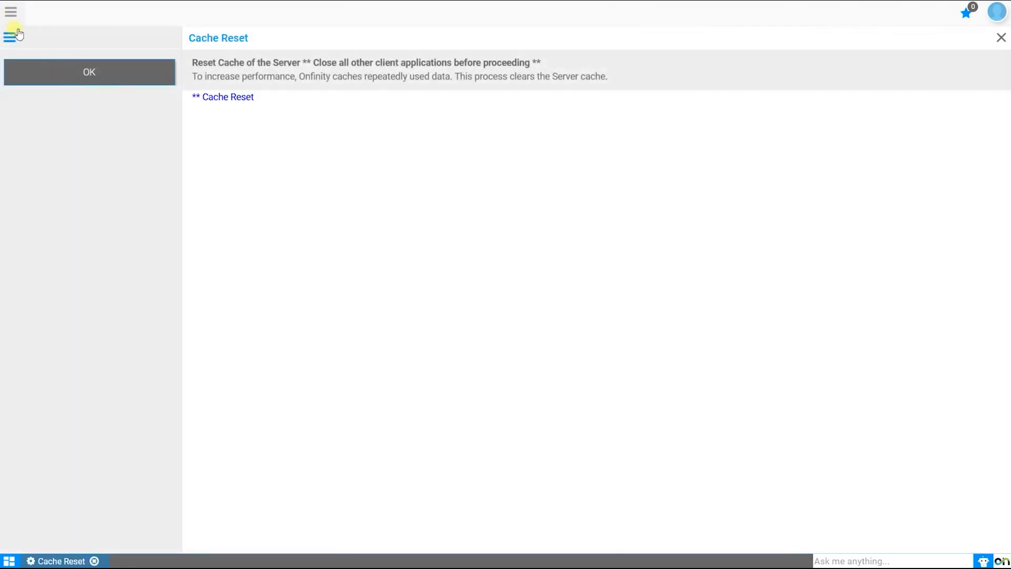
Reopen the Warehouse Structure window, view the Accounting Details of Sonic Ventures Warehouse and return to its warehouse details.
left_click(17, 34)
left_click(265, 103)
left_click(390, 16)
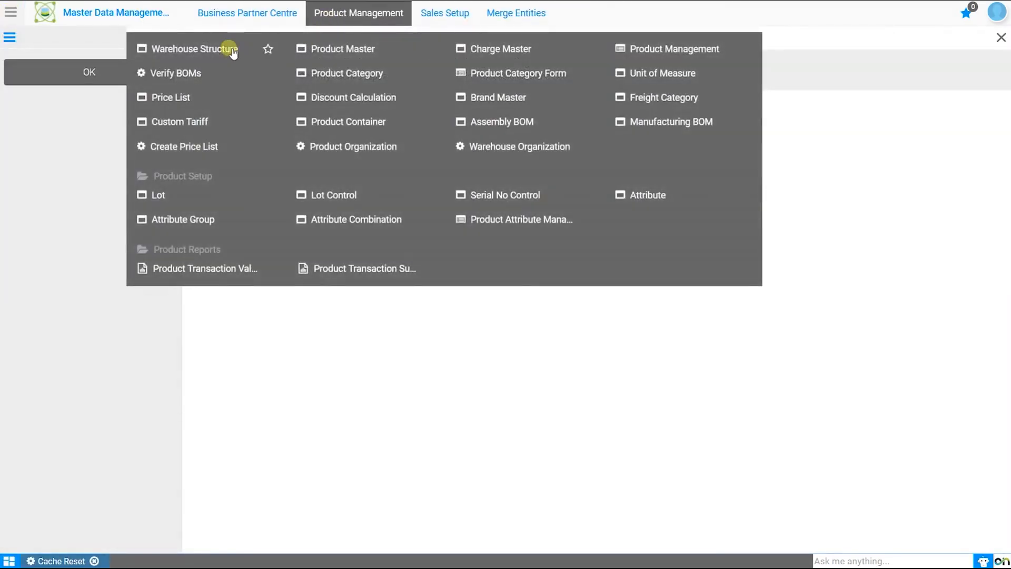
left_click(233, 52)
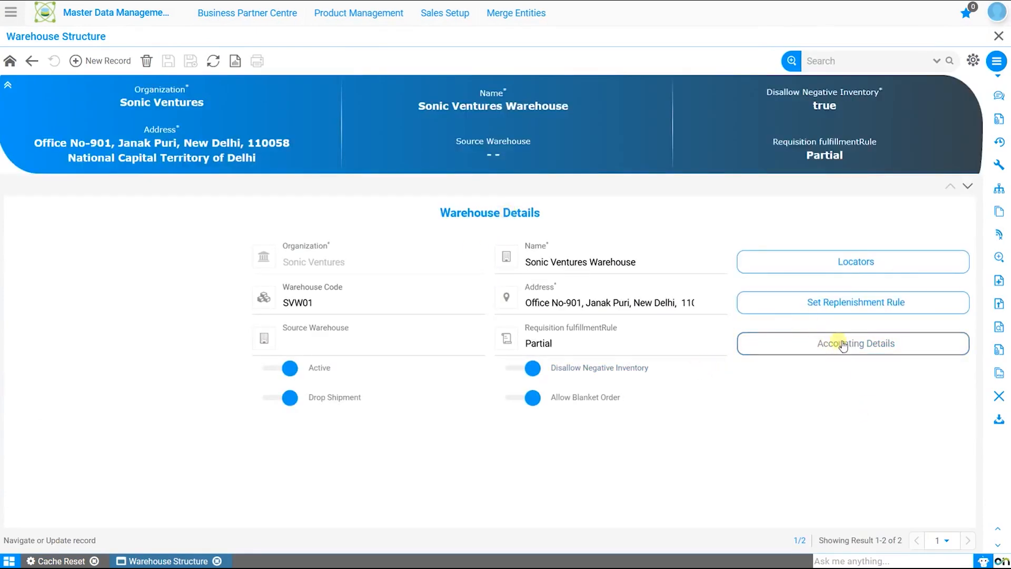
left_click(843, 344)
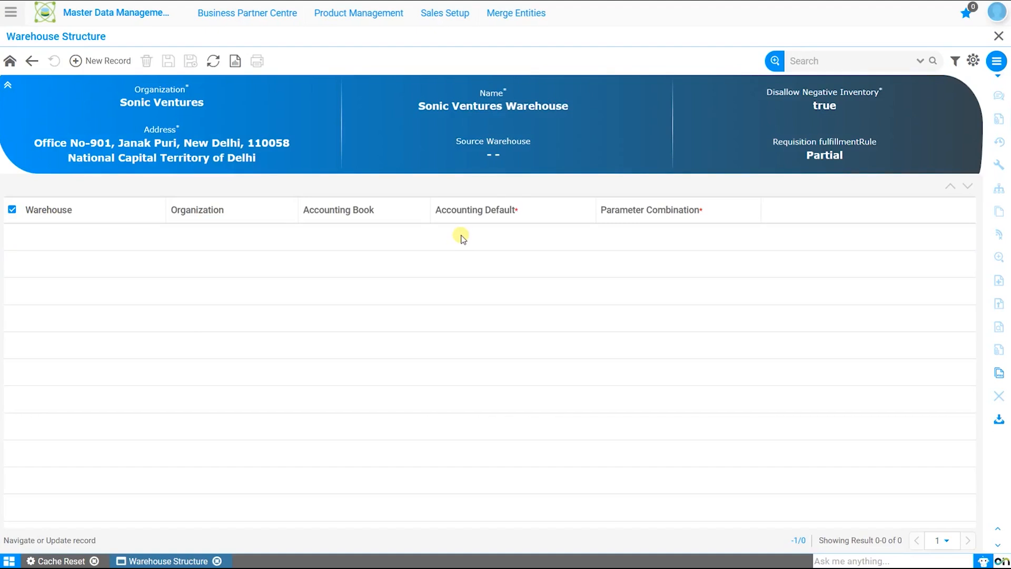
left_click(9, 61)
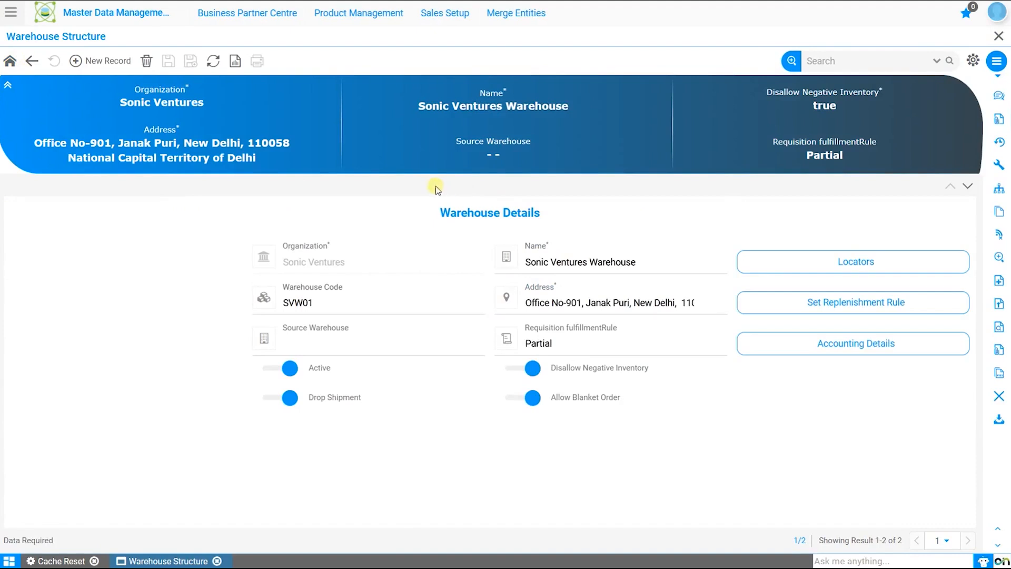
Set Sonic Solutions Warehouse's requisition fulfillment rule to Partial, turn on Disallow Negative Inventory, Allow Blanket Order and Drop Shipment, and save.
left_click(969, 187)
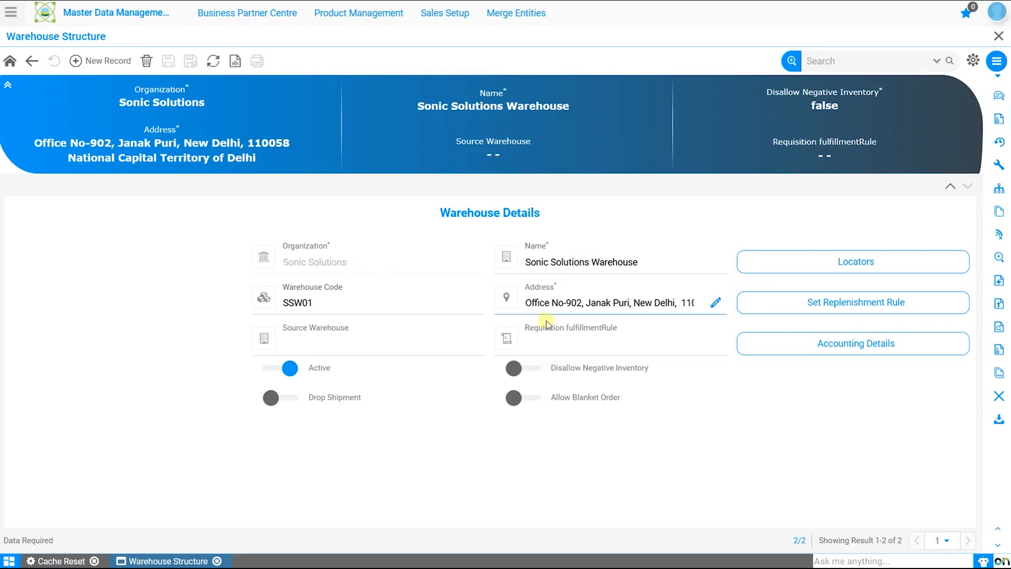
left_click(584, 347)
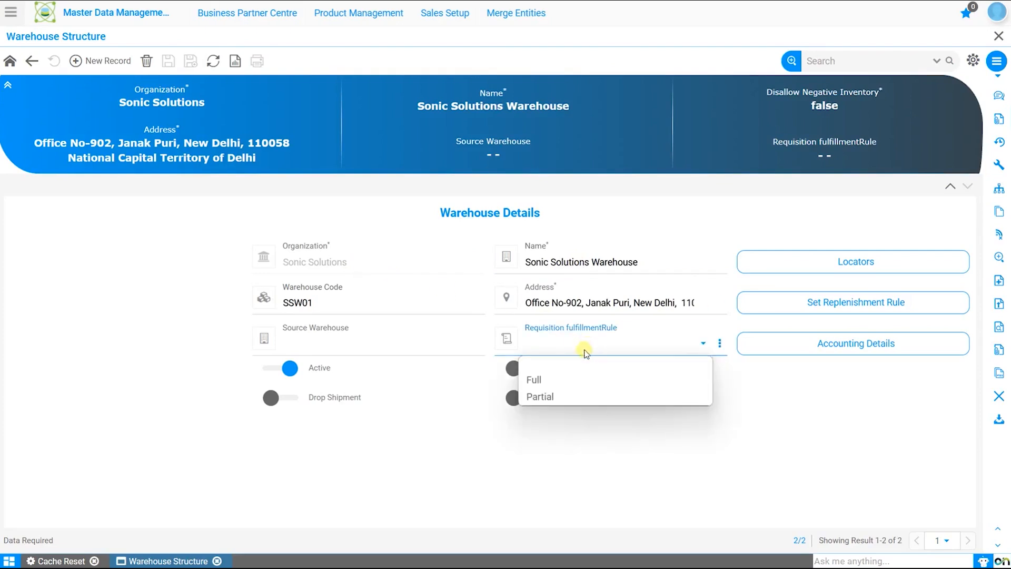
left_click(562, 398)
left_click(538, 374)
left_click(533, 398)
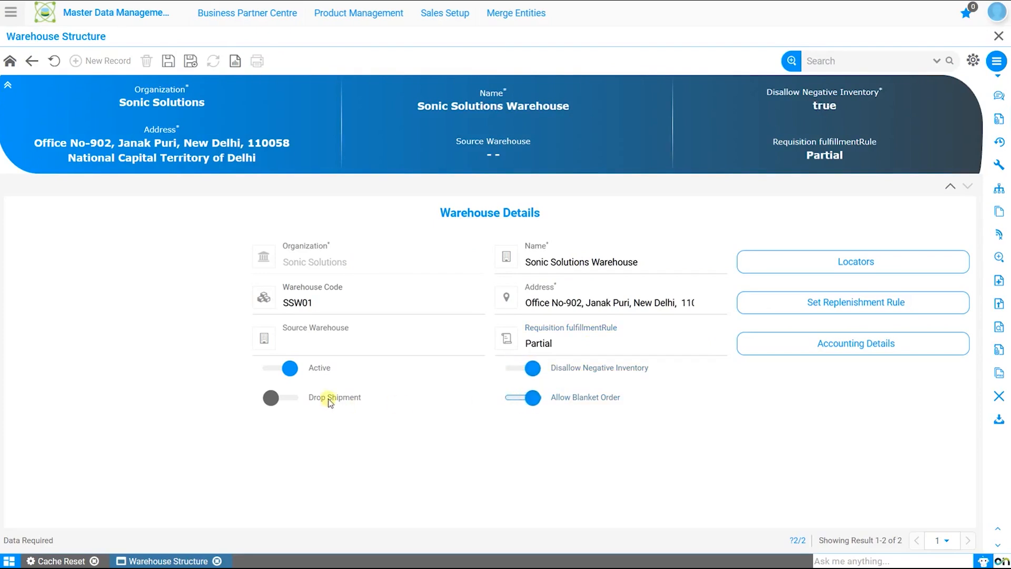
left_click(290, 399)
left_click(168, 61)
Add default locator SSL-1 to Sonic Solutions Warehouse with aisle 1, bay 1 and row 1, and save it.
left_click(887, 262)
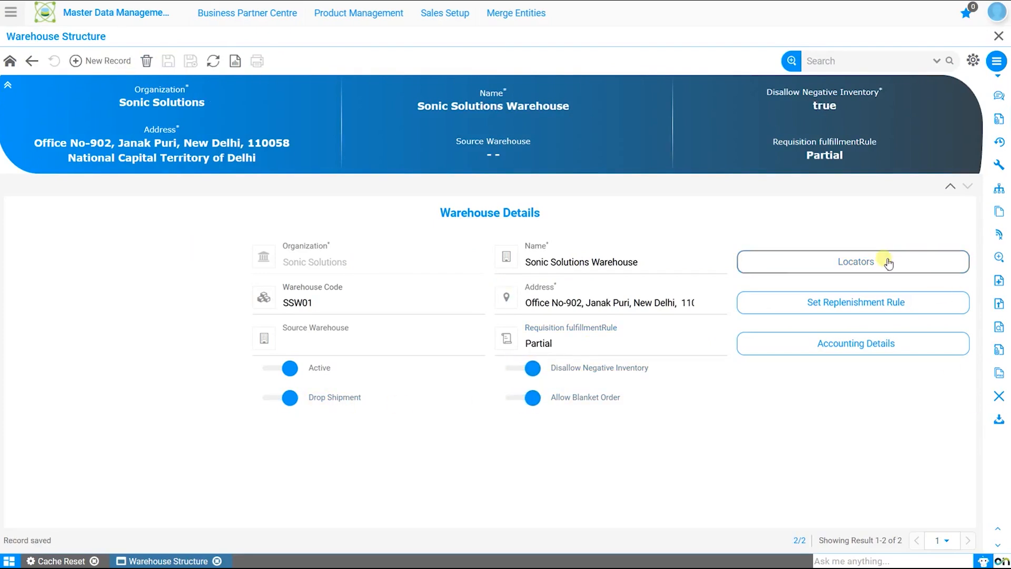
left_click(101, 60)
left_click(337, 308)
left_click(308, 377)
type("1")
key("Tab")
type("1")
key("Tab")
type("1")
left_click(527, 339)
left_click(168, 62)
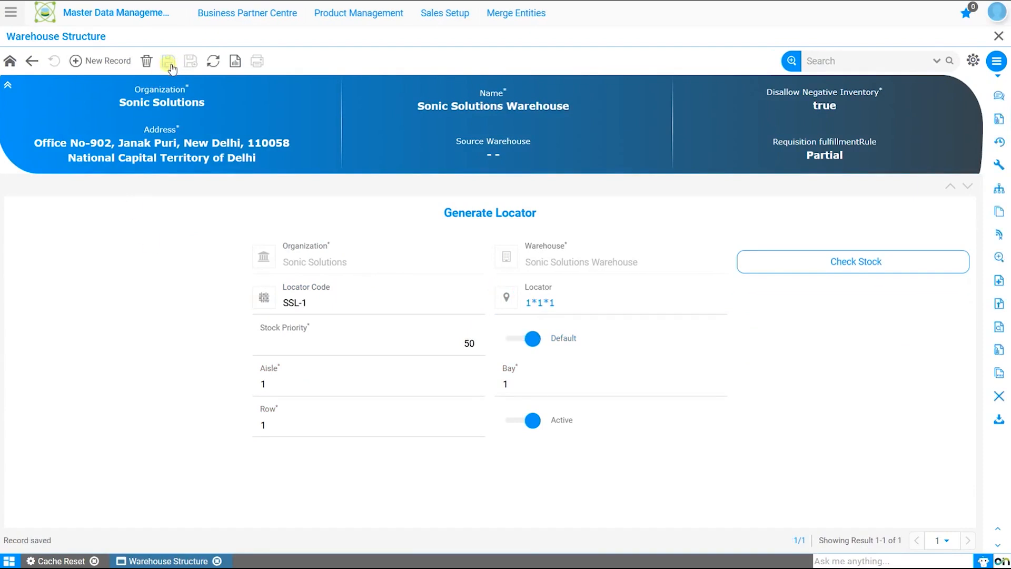
Add a second locator, SSL-2, with aisle 2, bay 2 and row 2, and save it.
left_click(112, 69)
left_click(343, 304)
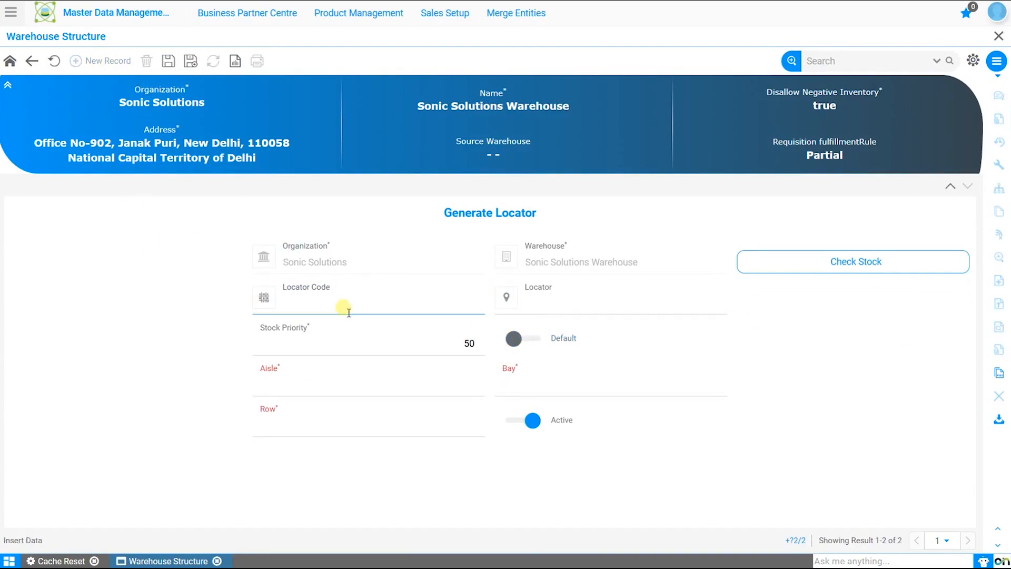
left_click(331, 390)
type("2")
key("Tab")
type("2")
key("Tab")
type("2")
left_click(168, 59)
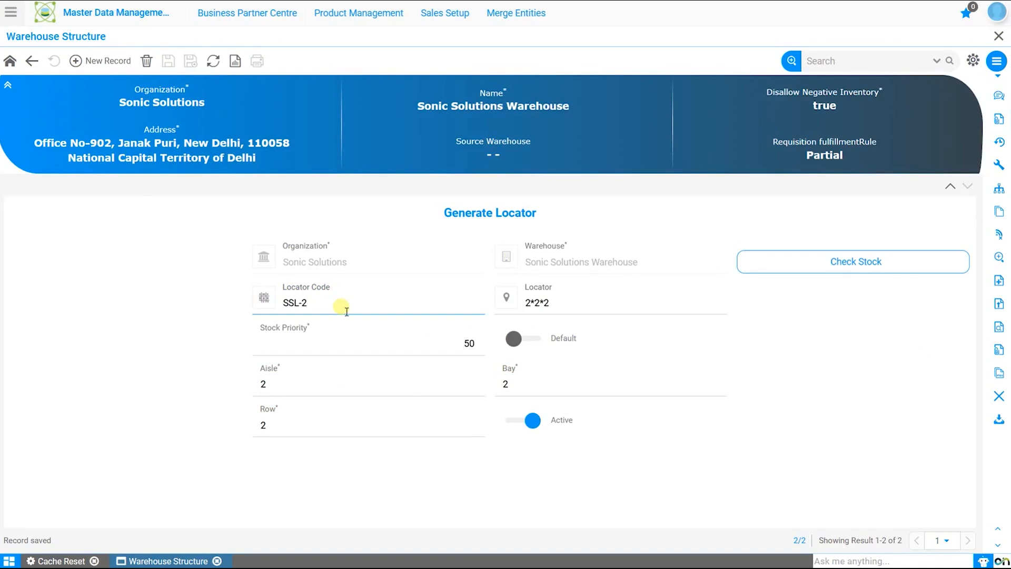
Check the stock held in locator SSL-2 and return to the warehouse details.
left_click(895, 263)
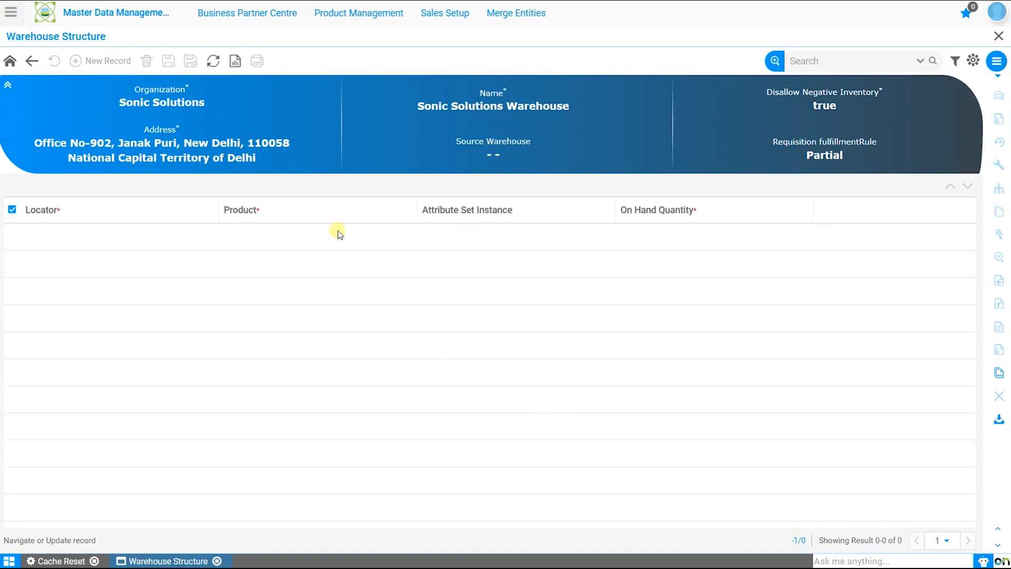
left_click(10, 62)
left_click(108, 85)
Start a new warehouse record for the Sonic Ventures organization, named Sonic Venture East Warehouse.
left_click(119, 61)
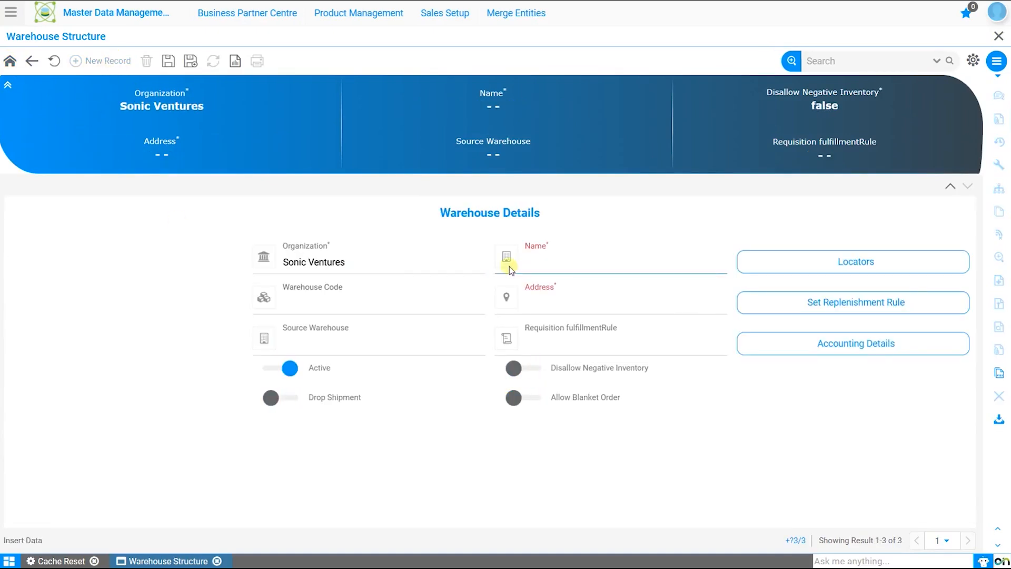
left_click(445, 262)
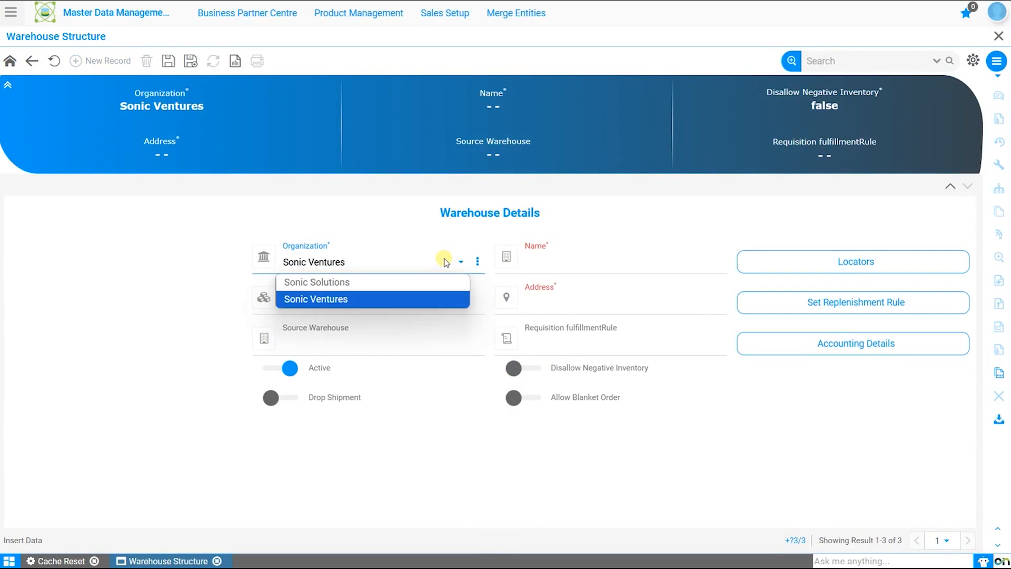
left_click(626, 266)
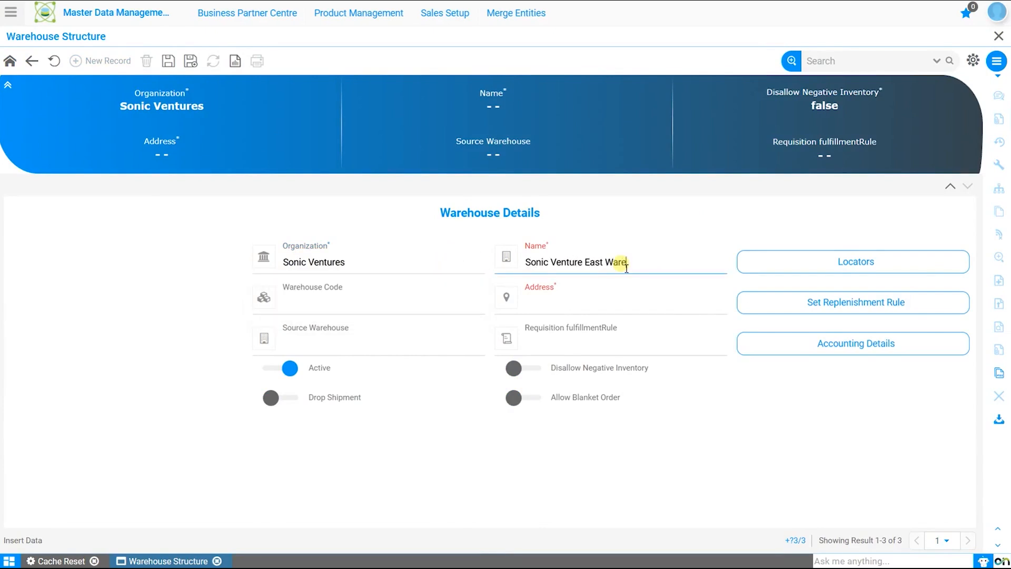
Fill in the new warehouse's address with its office number, area, city and region, and accept it.
left_click(714, 297)
left_click(357, 108)
type("Office No-702")
key("Tab")
type("Sahadra")
key("Tab")
type("Delhi")
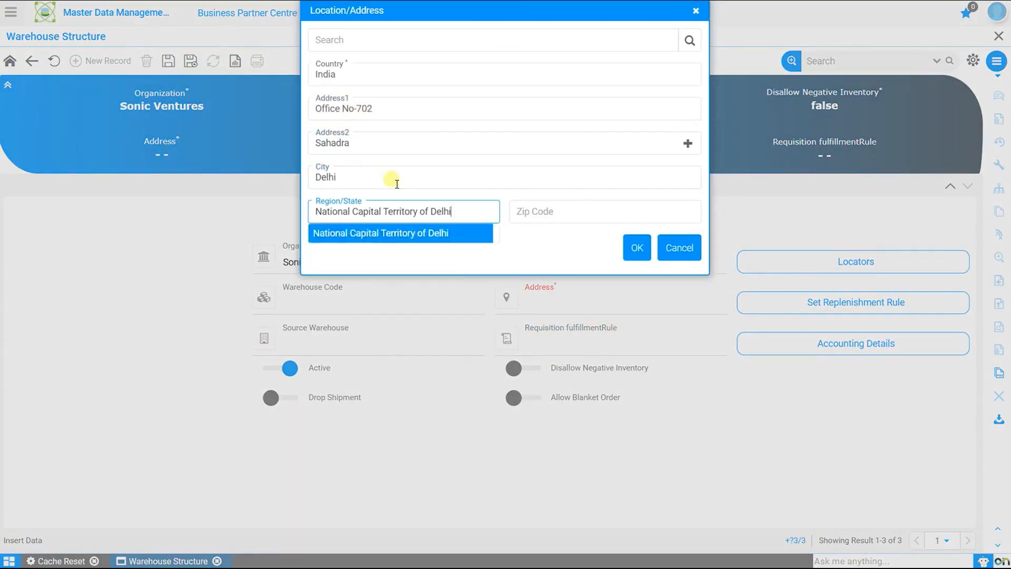
left_click(636, 248)
Set the East Warehouse's requisition fulfillment rule to Partial, turn on Disallow Negative Inventory, Drop Shipment and Allow Blanket Order, and save the record.
left_click(580, 343)
left_click(551, 399)
left_click(529, 368)
left_click(281, 397)
left_click(531, 398)
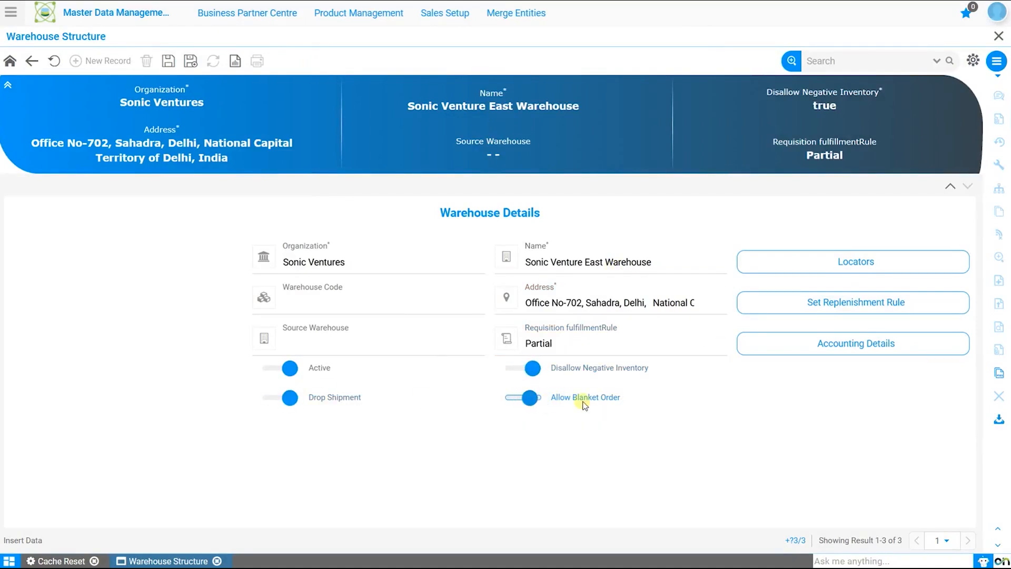
left_click(168, 62)
Add locator SVEL-1 to Sonic Venture East Warehouse with aisle 1, bay 1 and row 1, save it and return to the warehouse details.
left_click(805, 261)
left_click(76, 61)
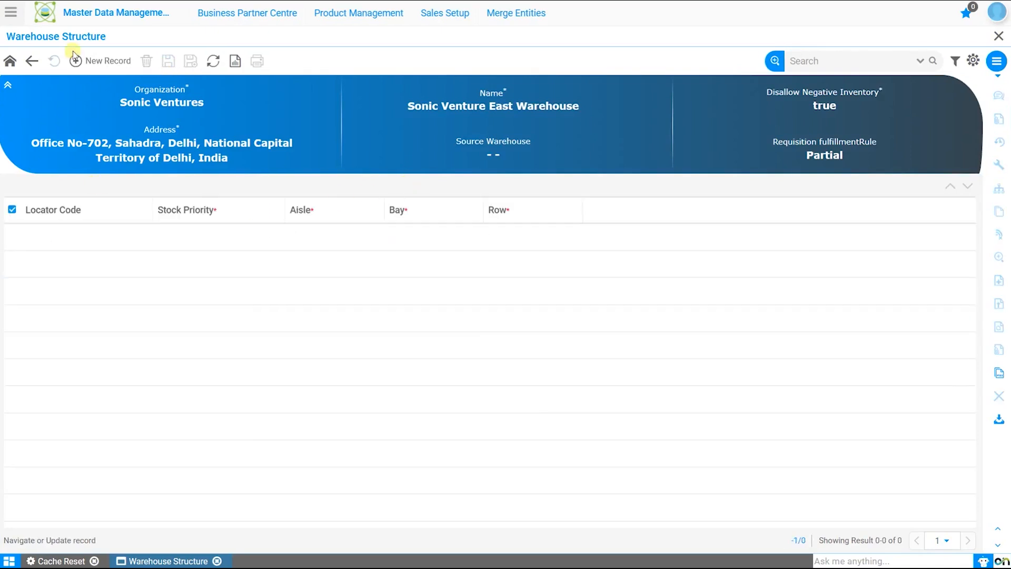
type("SVEL-1")
key("Tab")
type("1")
key("Tab")
type("1")
key("Tab")
type("1")
left_click(167, 63)
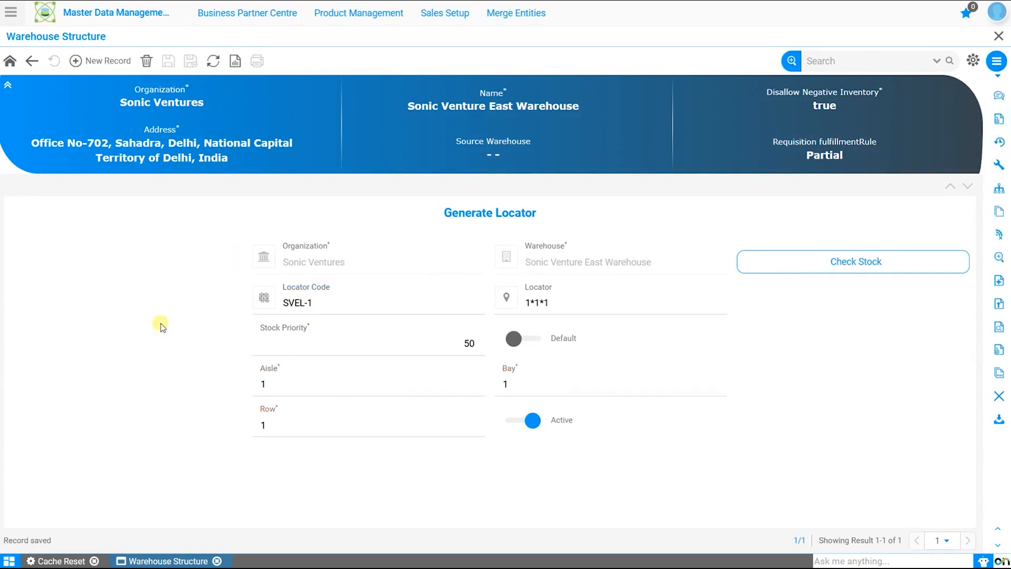
left_click(31, 61)
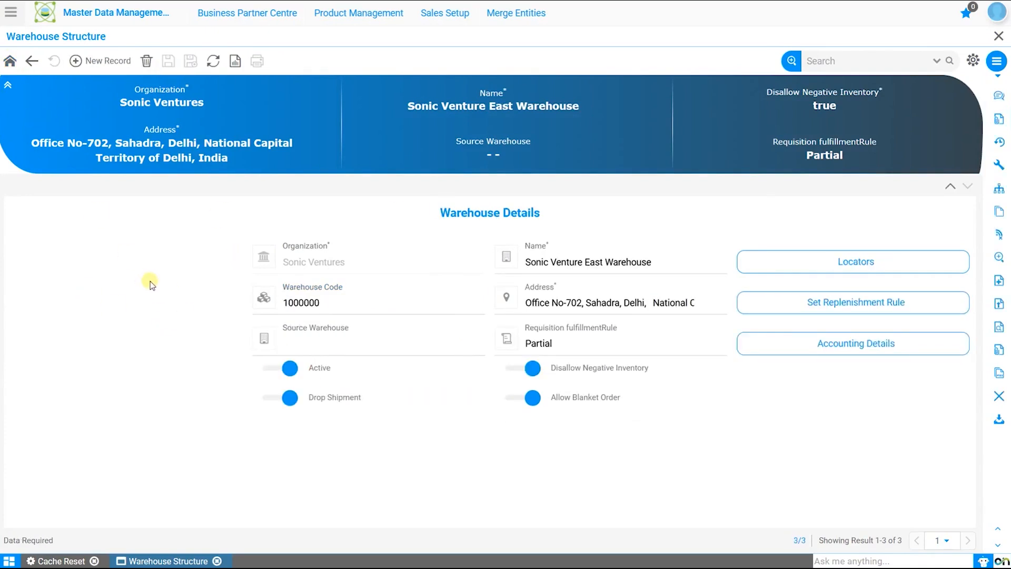